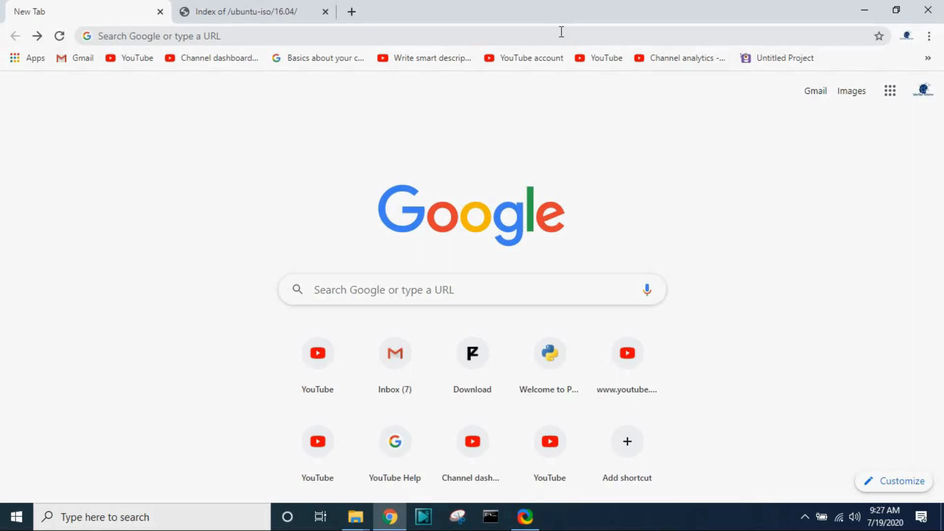
- Search Google for "oracle vm"
click(450, 31)
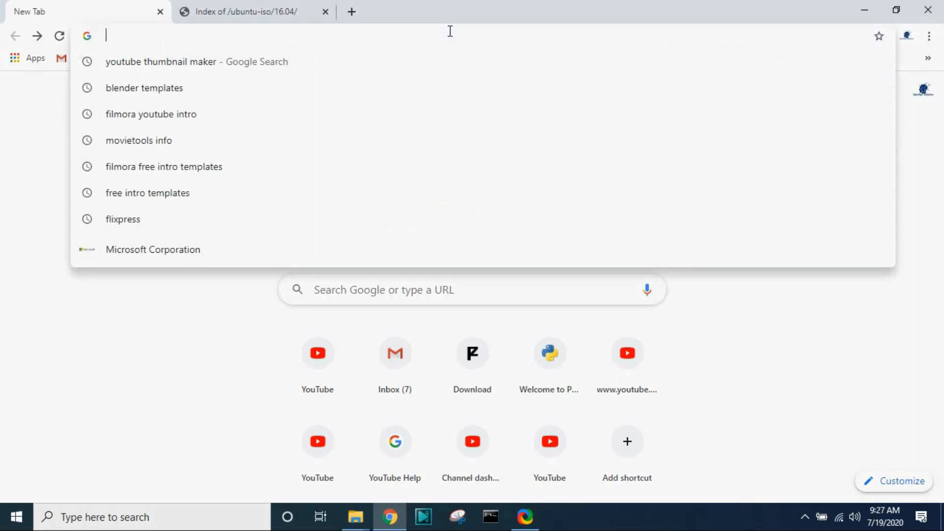
text(ora)
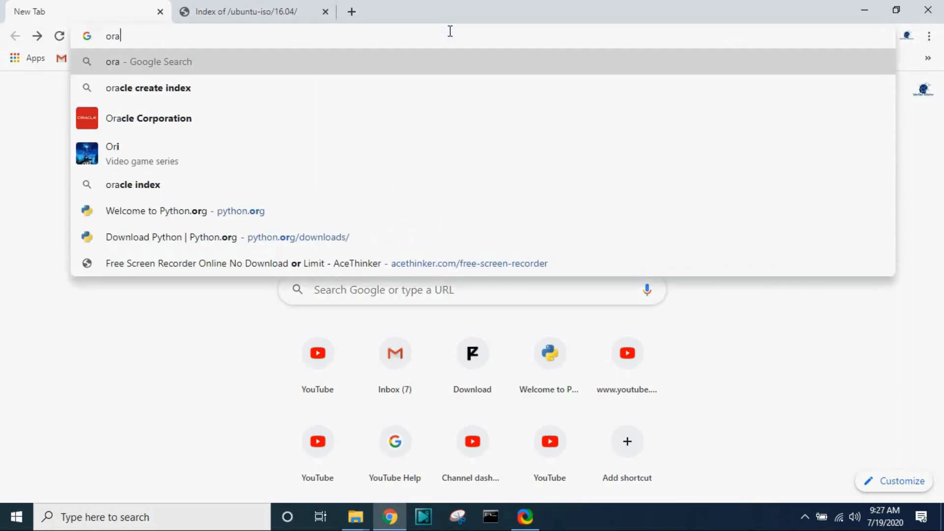
text(cl)
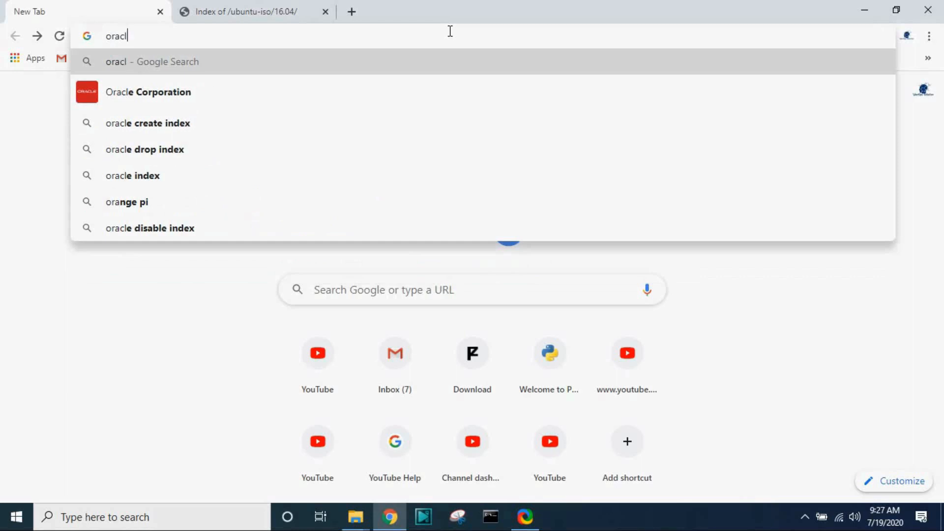
text(e vm)
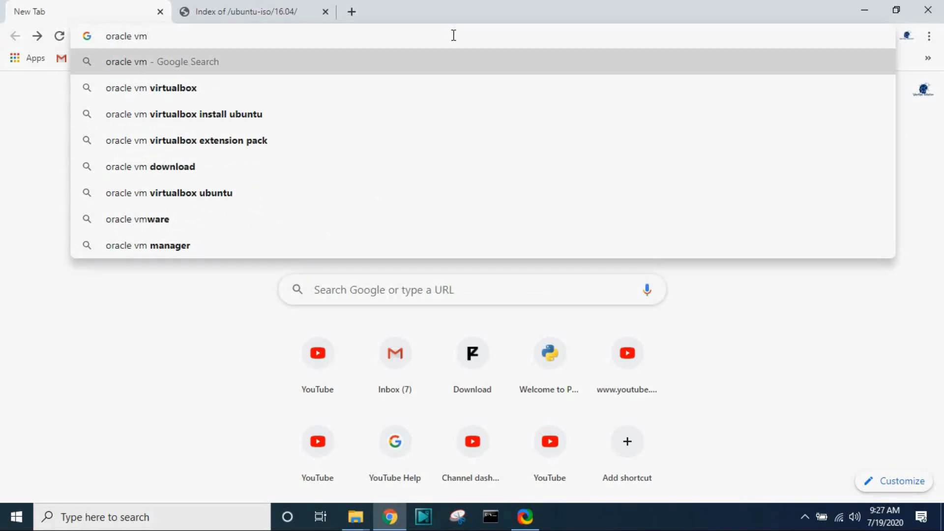
key(Return)
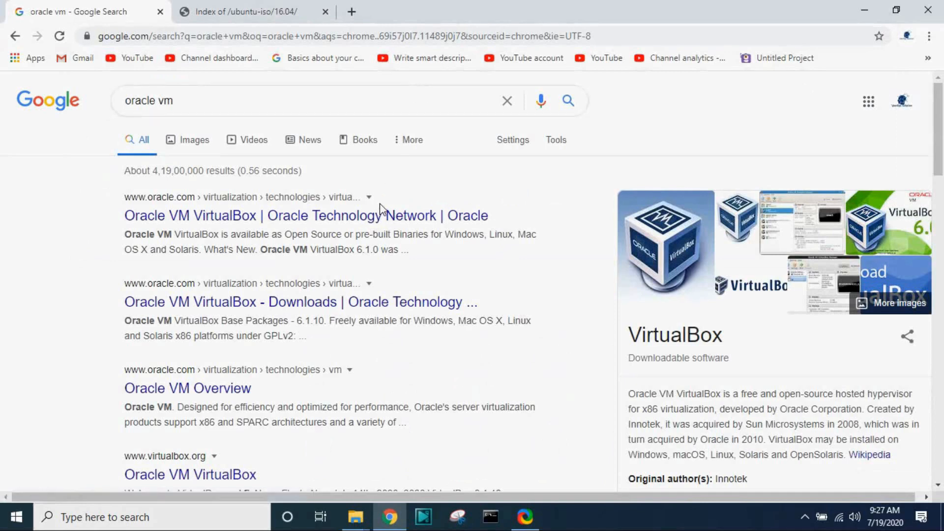
- Go to Oracle's VirtualBox downloads page and download the Windows Installer from the 6.1.12 base packages
click(377, 220)
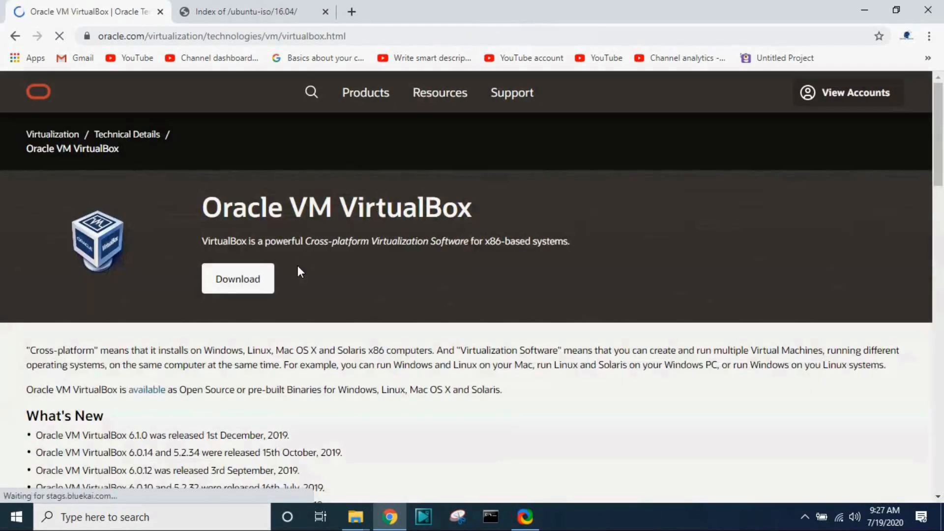
click(243, 284)
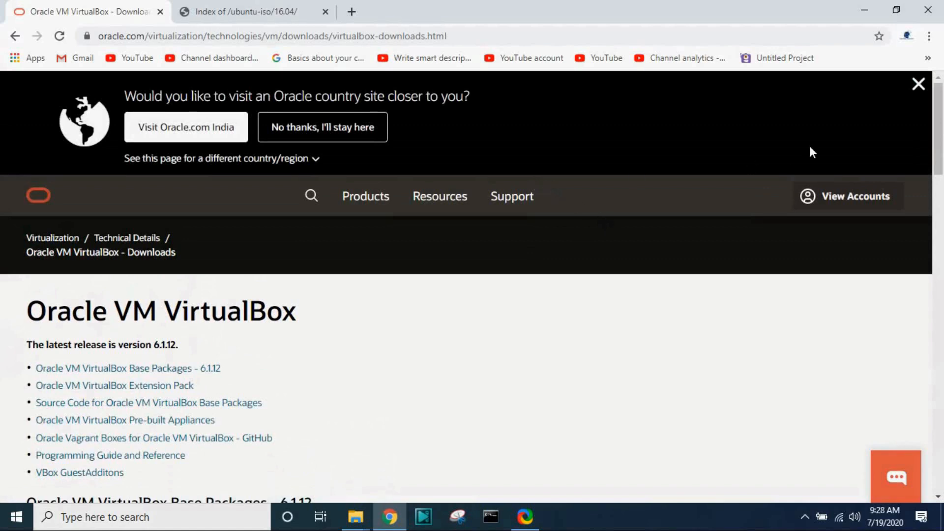
drag(938, 149, 942, 239)
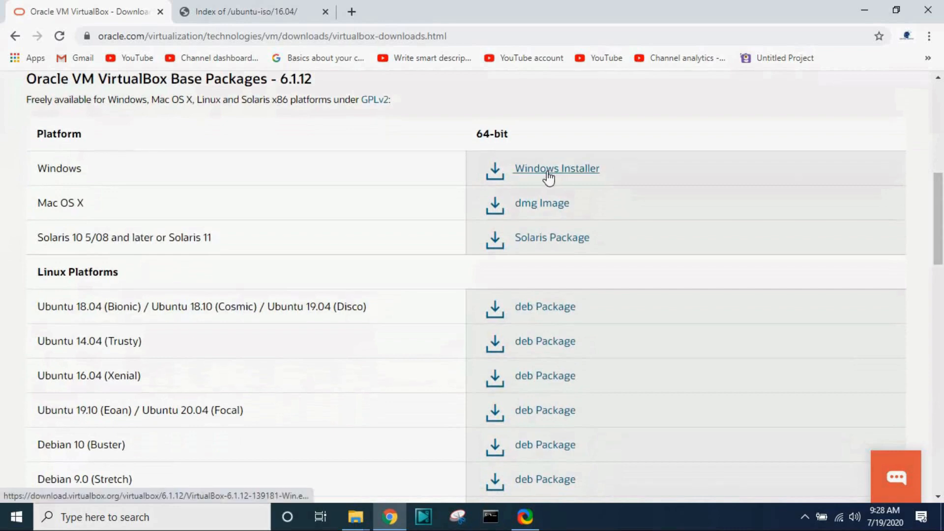
click(547, 170)
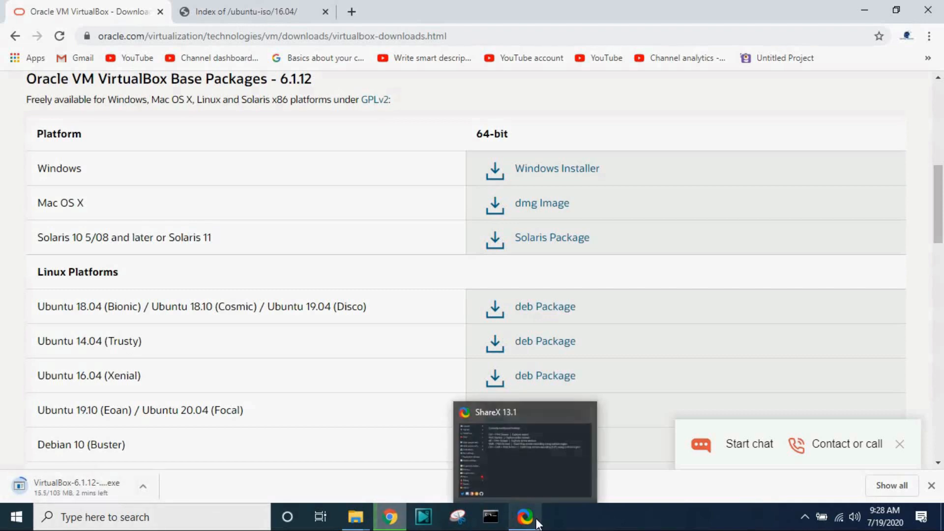
click(631, 528)
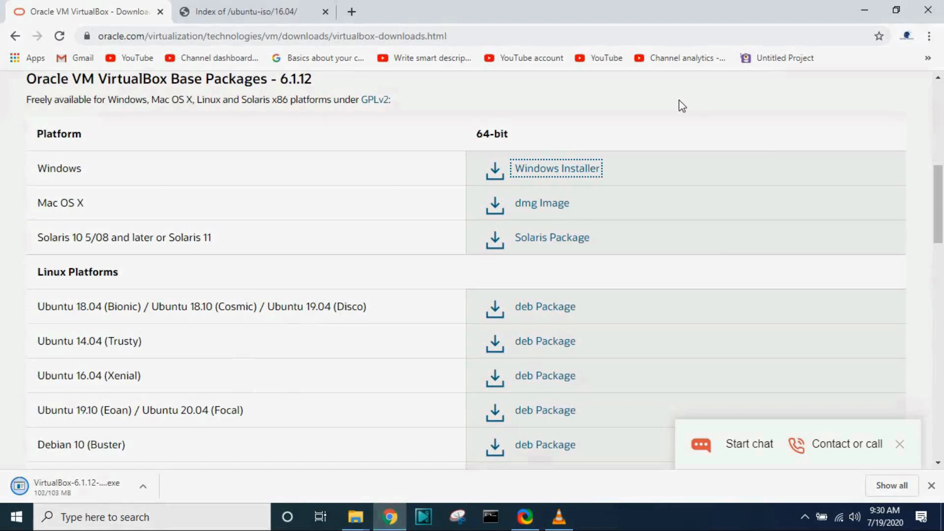
- Show the downloaded VirtualBox installer in its folder
click(145, 487)
click(165, 444)
click(143, 489)
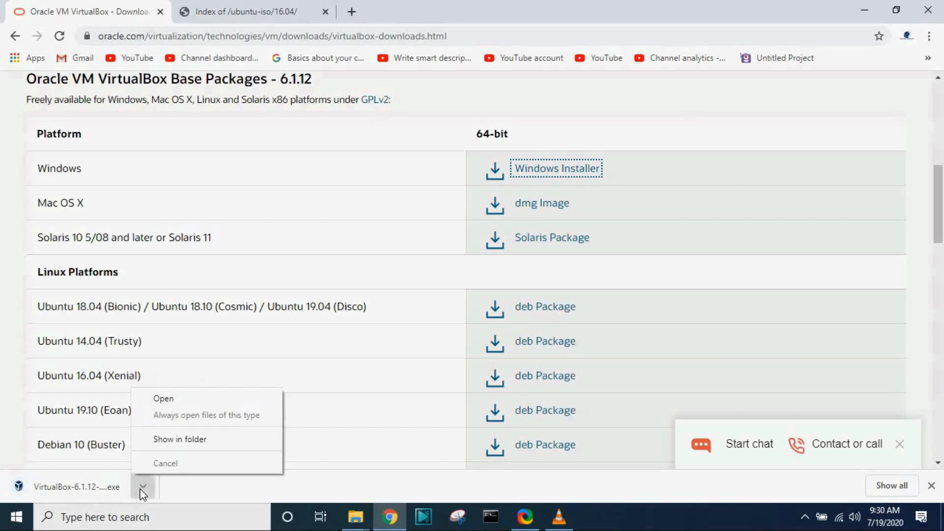
click(163, 439)
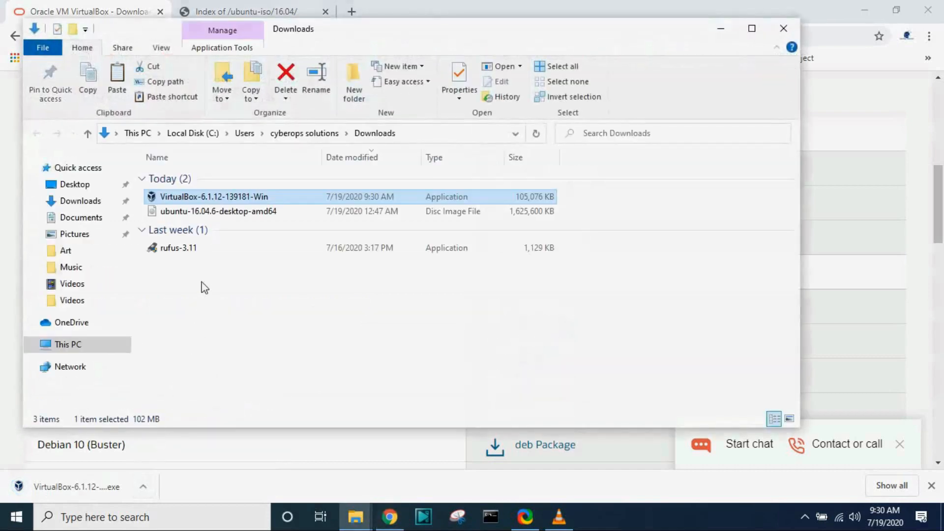
- Launch the VirtualBox-6.1.12-139181-Win installer from the Downloads folder
right_click(232, 200)
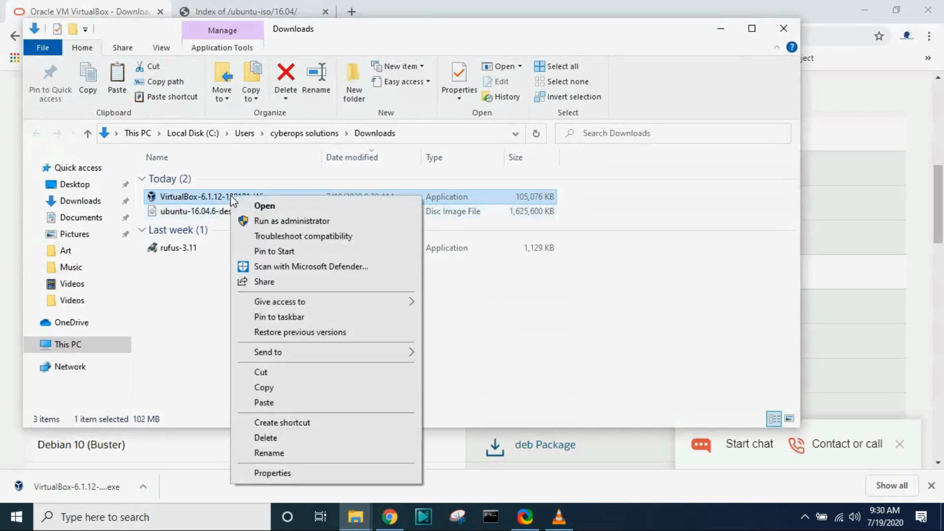
click(270, 224)
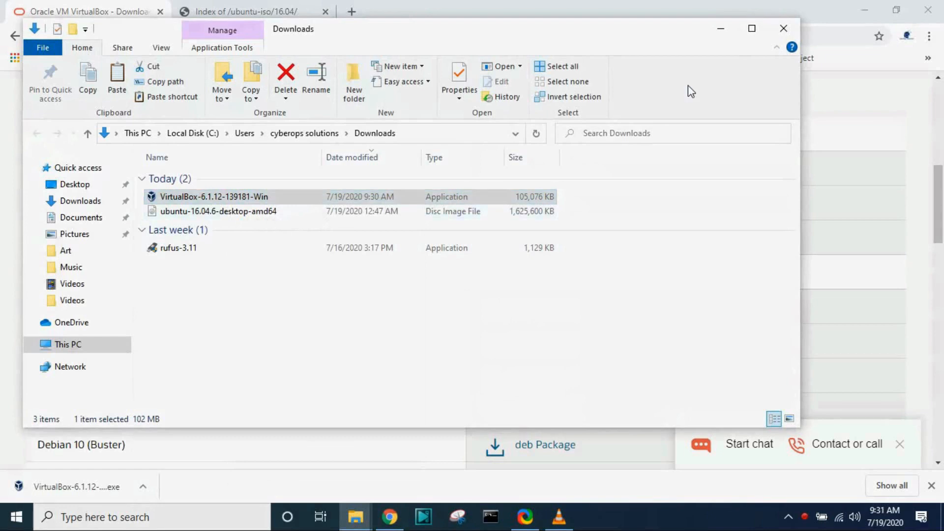
right_click(365, 196)
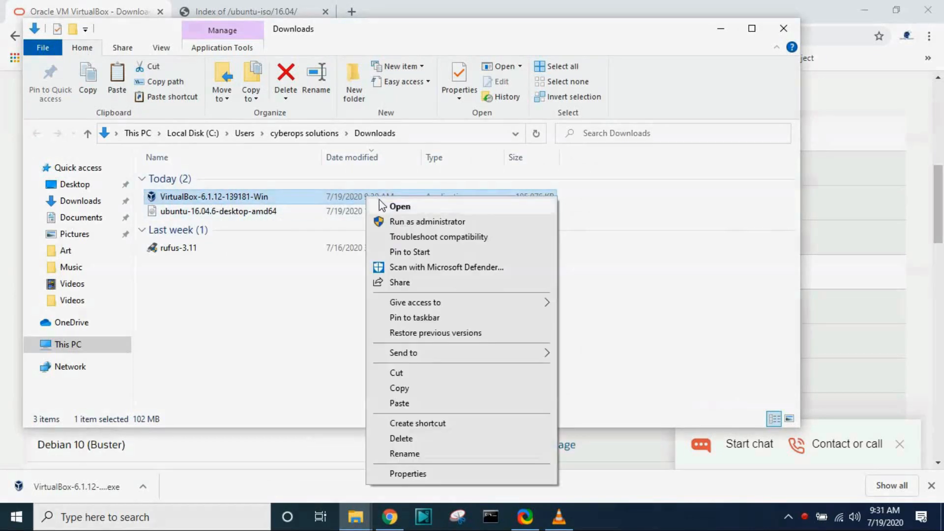
click(381, 206)
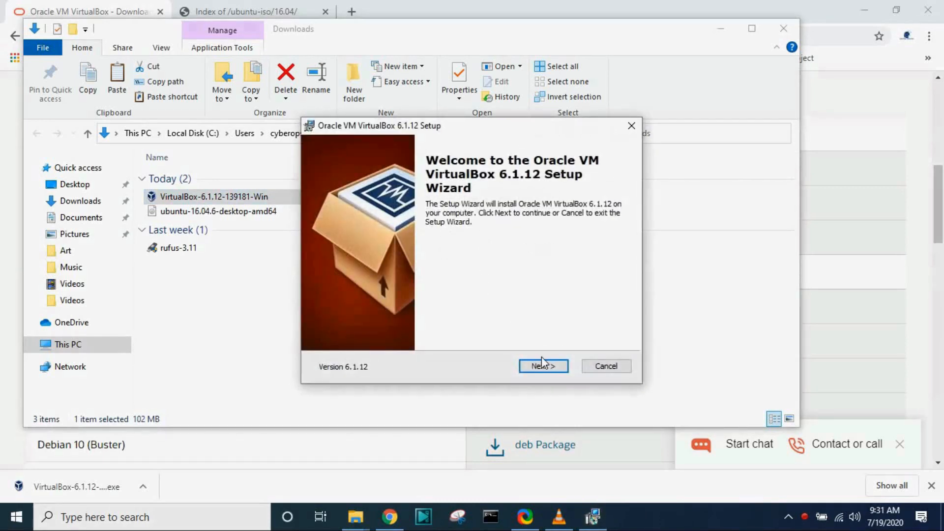
- Install VirtualBox 6.1.12 with the default features, location and shortcut options, accepting the network interface reset
click(542, 360)
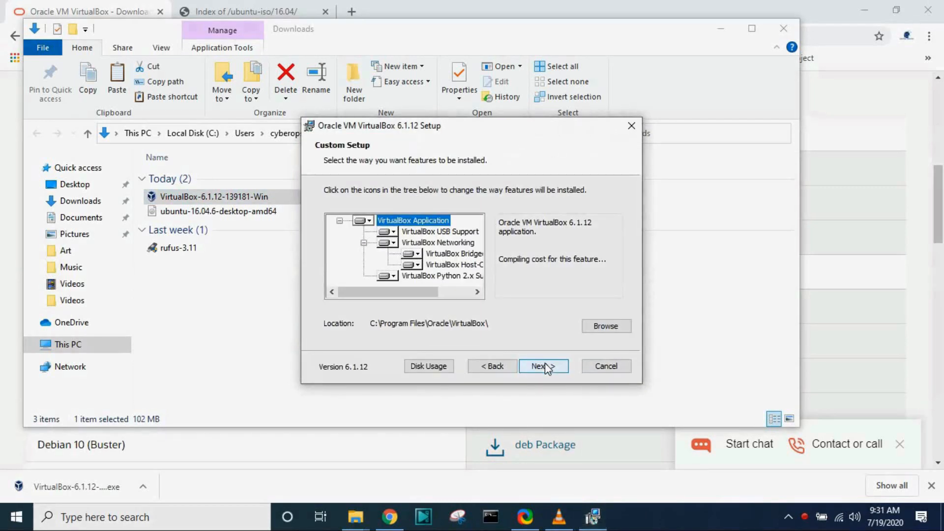
click(547, 368)
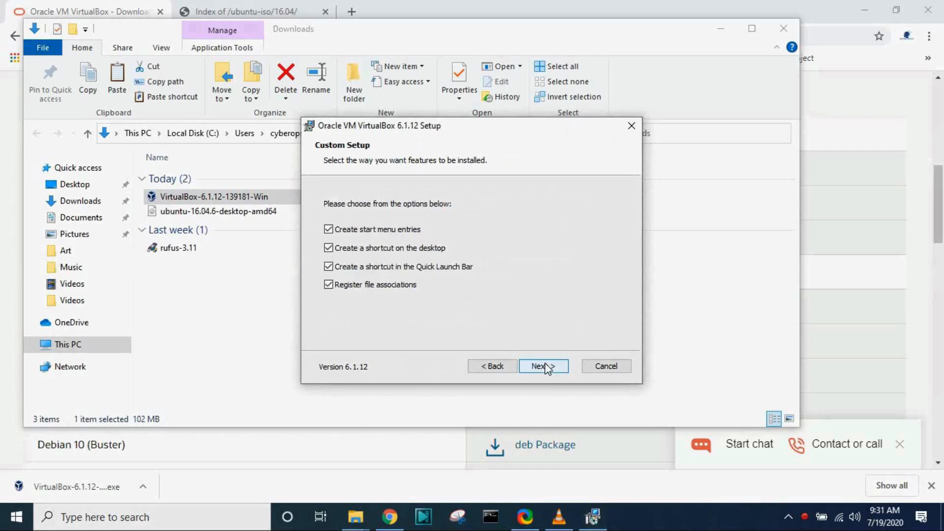
click(547, 367)
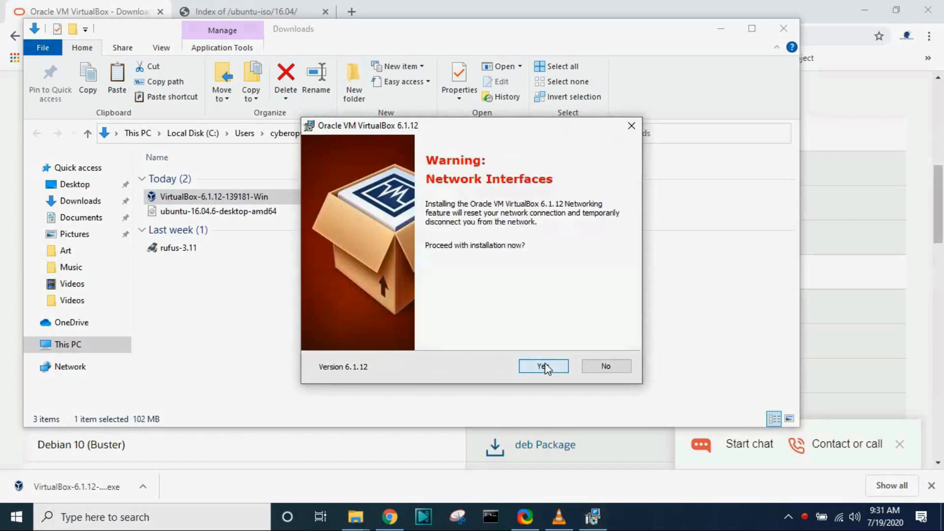
click(546, 367)
click(546, 368)
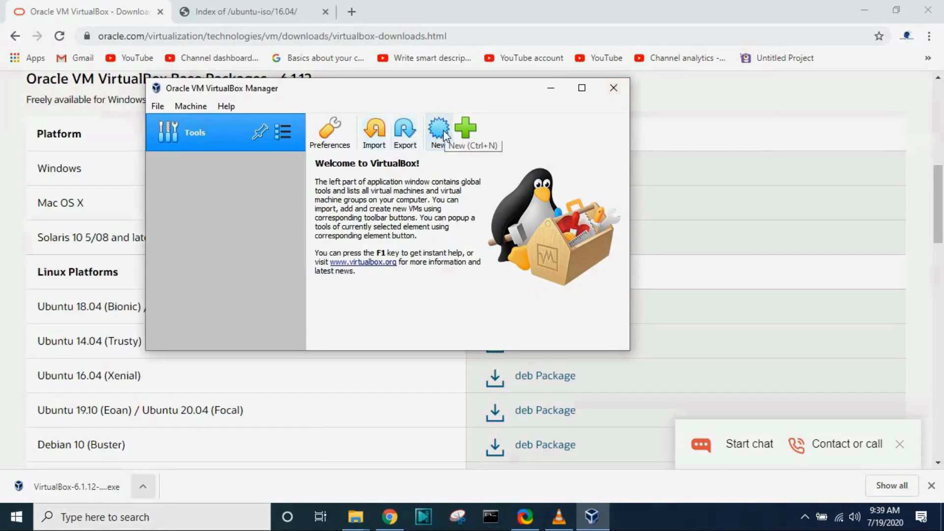
- Create a new virtual machine named Ubuntu, type Linux, version Ubuntu (64-bit), with 1024 MB of memory
click(443, 131)
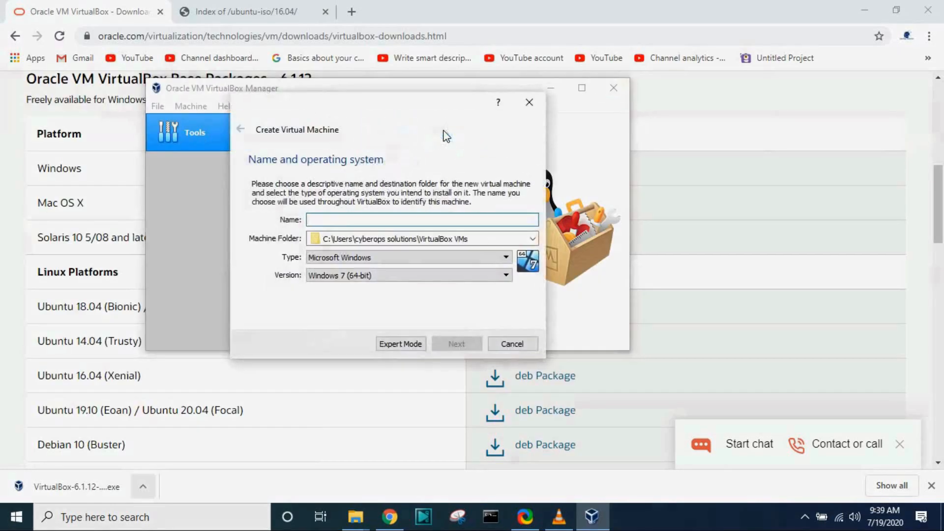
text(U)
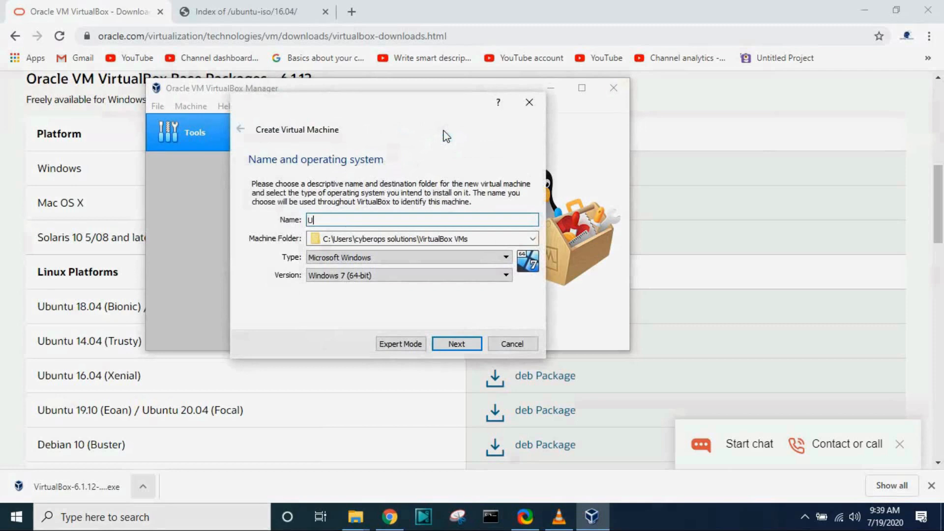
text(buntu)
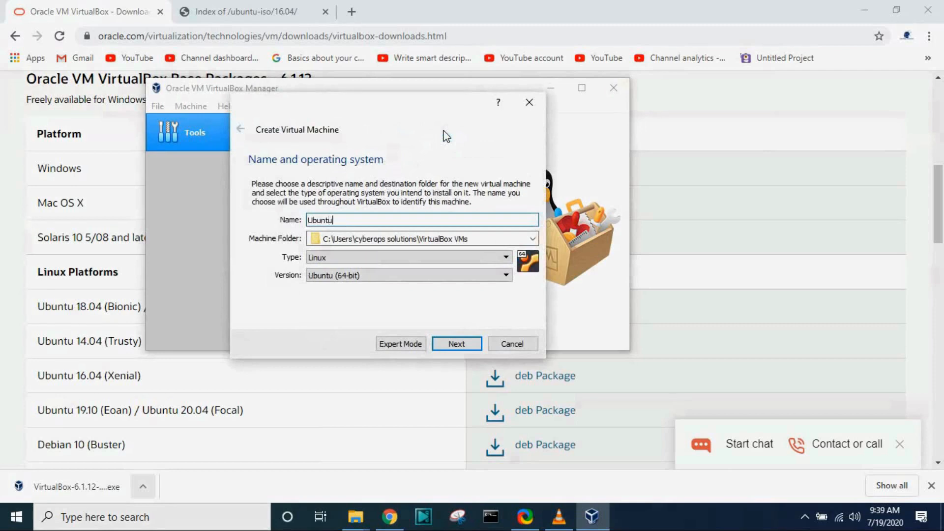
click(471, 340)
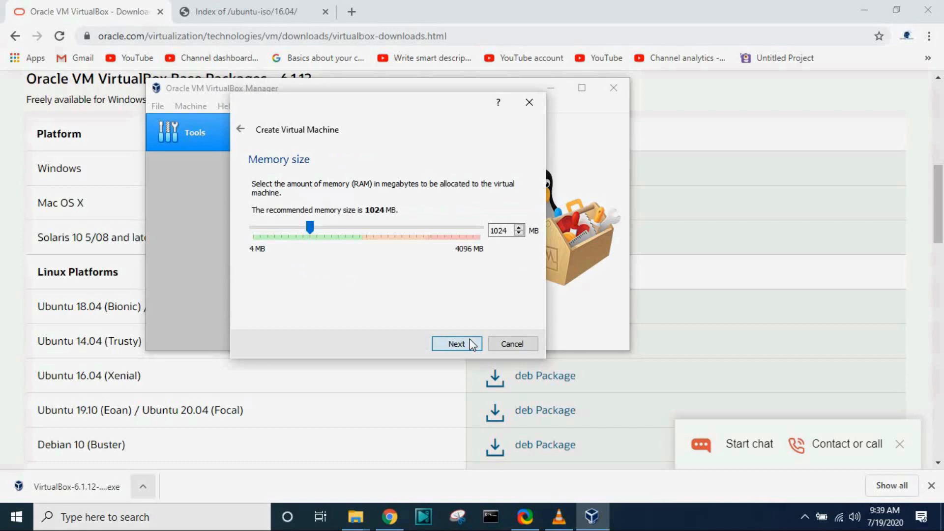
click(471, 344)
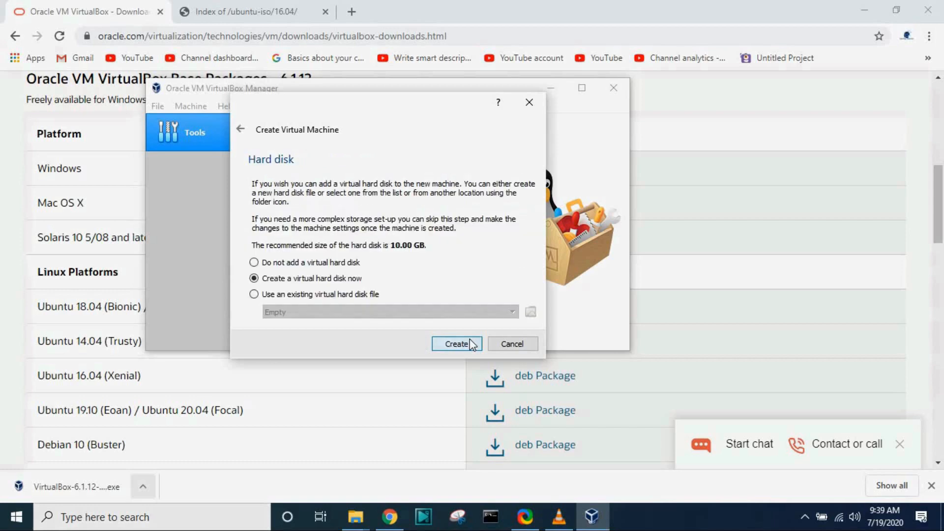
- Create a new dynamically allocated 10.00 GB VDI virtual hard disk for the Ubuntu machine
click(470, 343)
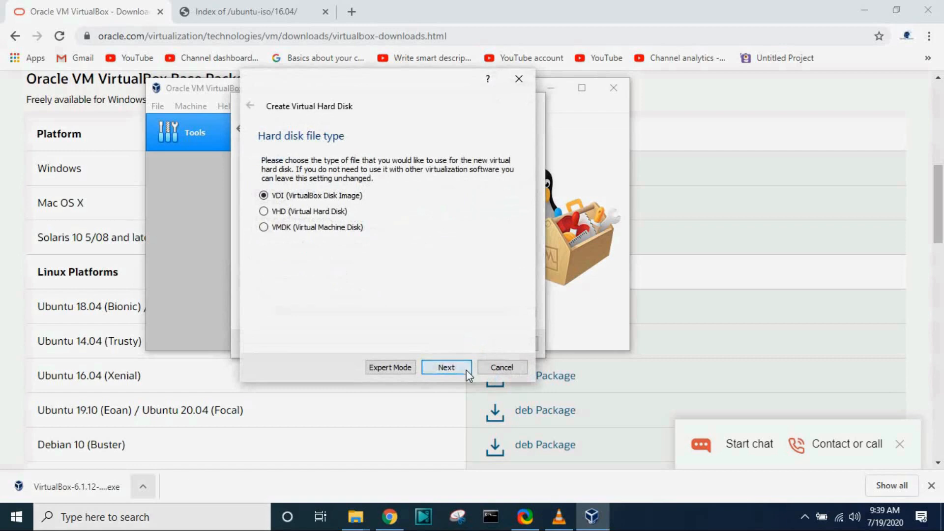
click(447, 368)
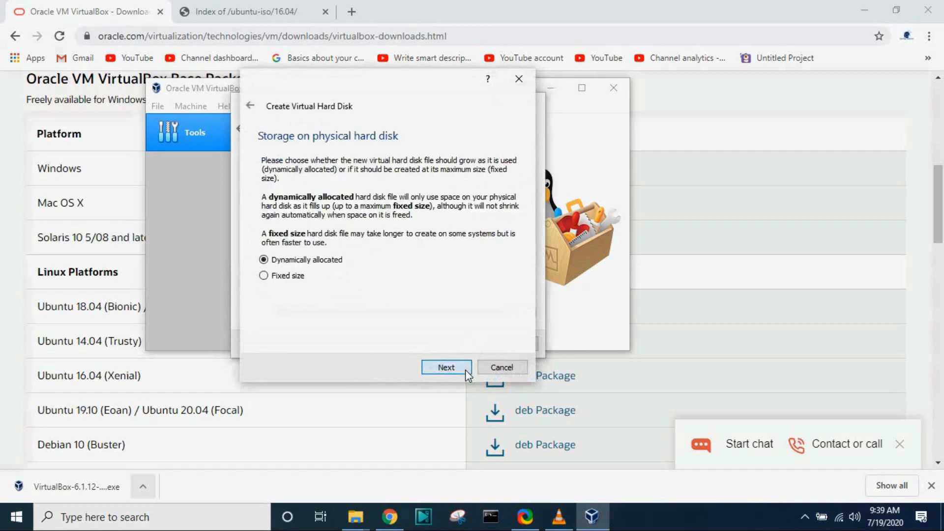
click(466, 372)
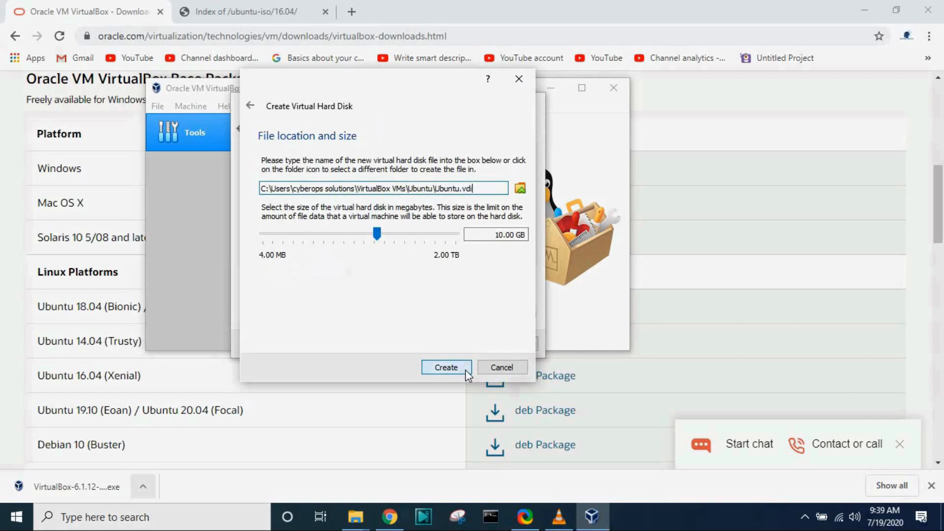
click(465, 374)
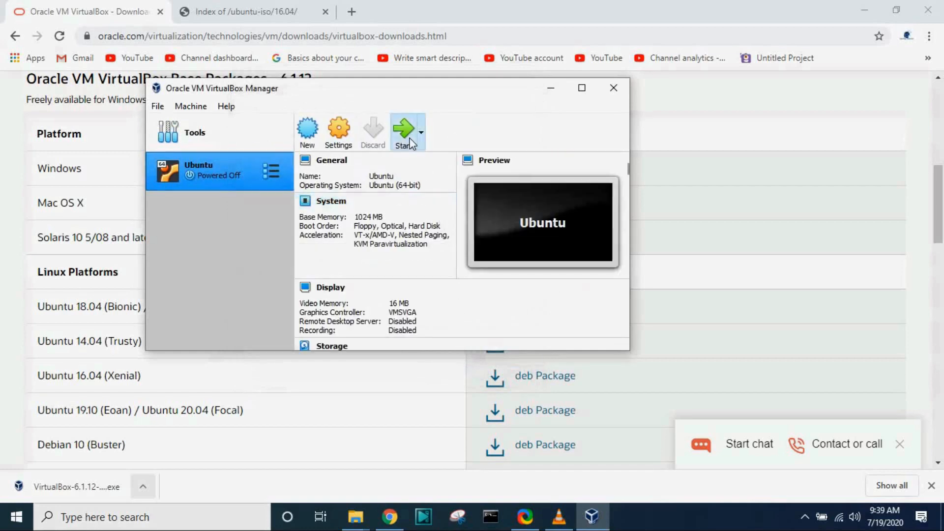
- Start the Ubuntu machine with ubuntu-16.04.6-desktop-amd64.iso as its start-up disk, and maximize its window without the keyboard capture notice
click(409, 139)
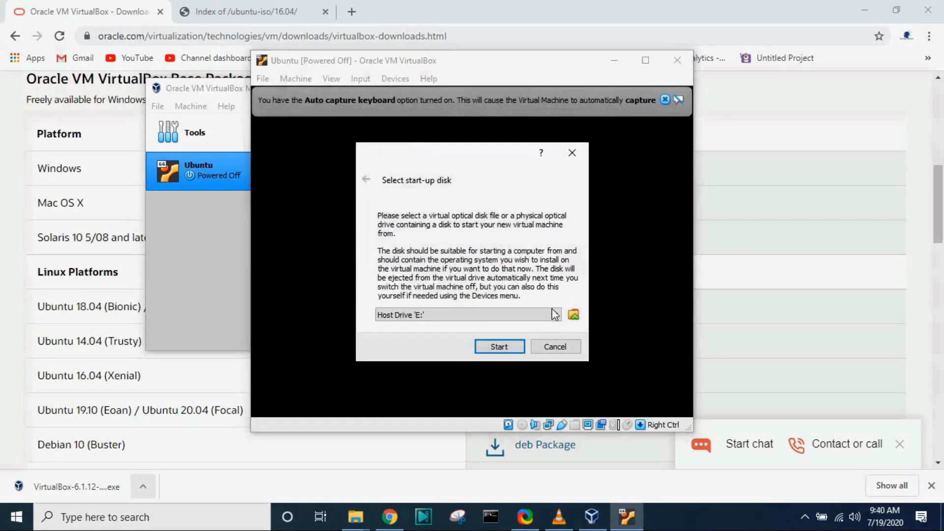
click(574, 316)
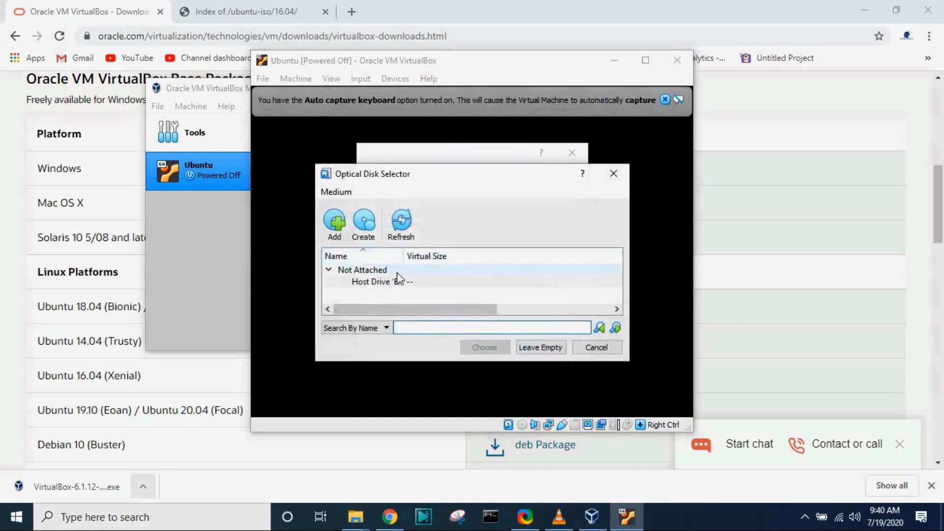
click(336, 224)
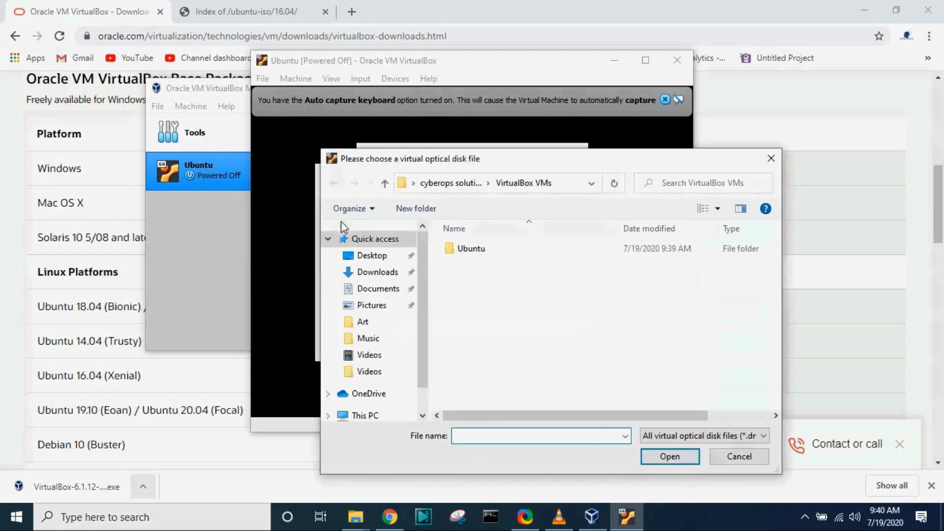
click(385, 272)
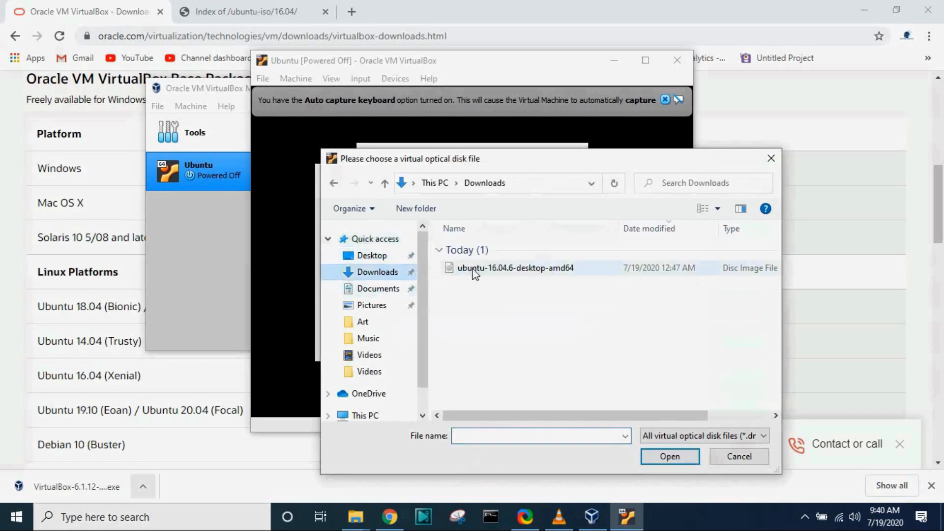
double_click(475, 273)
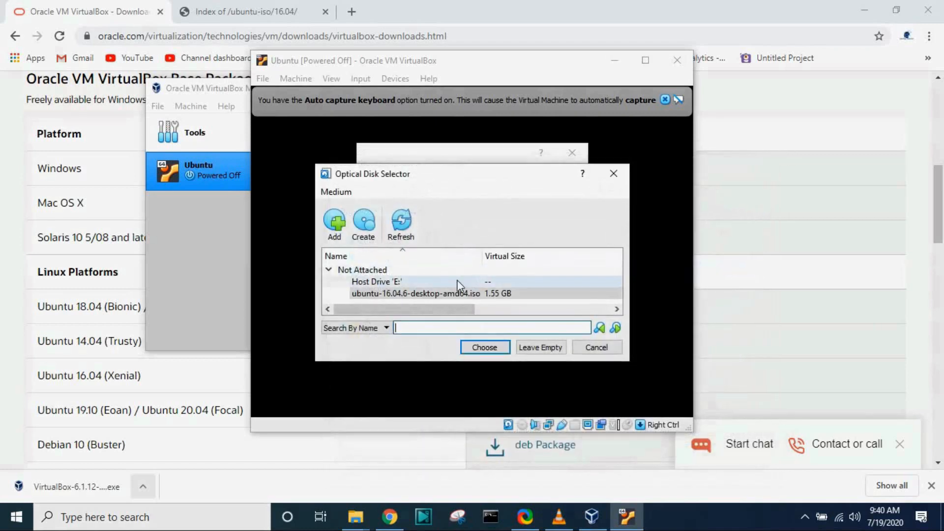
click(465, 294)
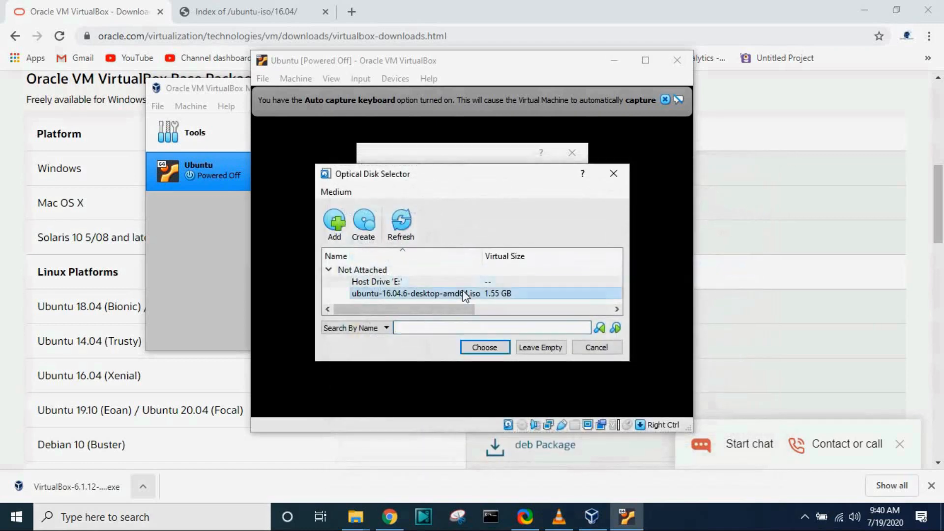
click(489, 346)
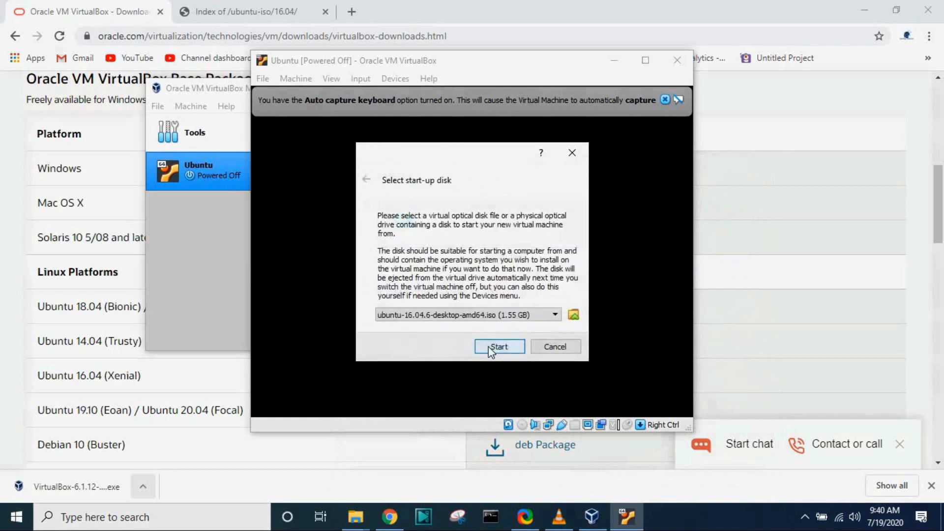
click(489, 347)
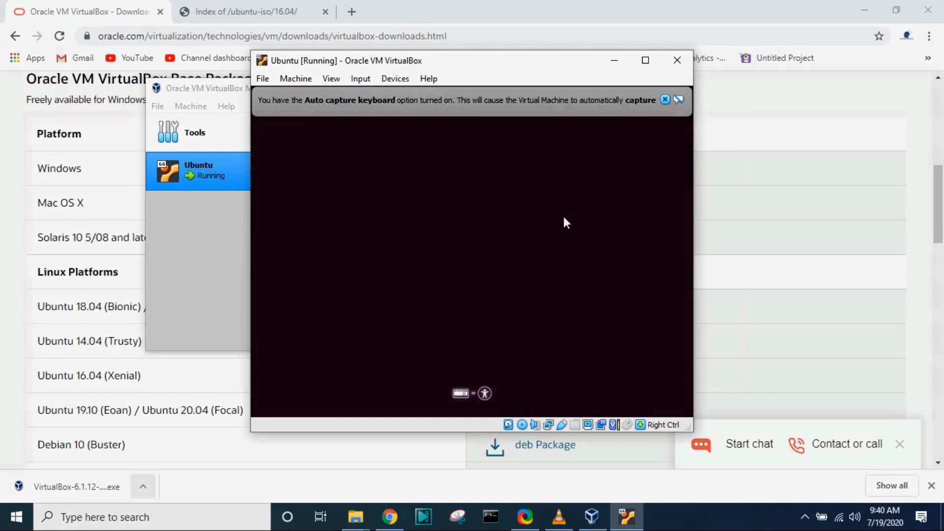
click(646, 60)
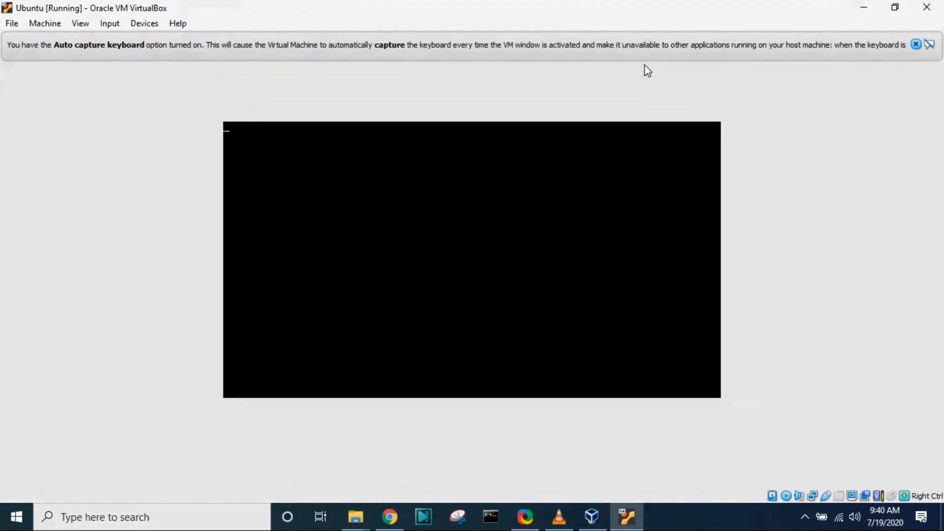
click(916, 44)
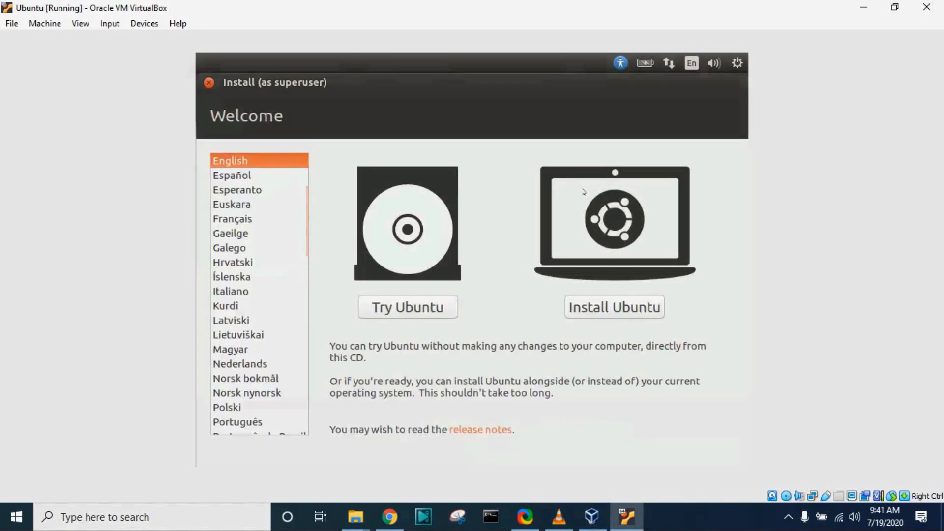
- Begin installing Ubuntu without updates or third-party software, choosing to erase the disk and write the changes to it
click(613, 308)
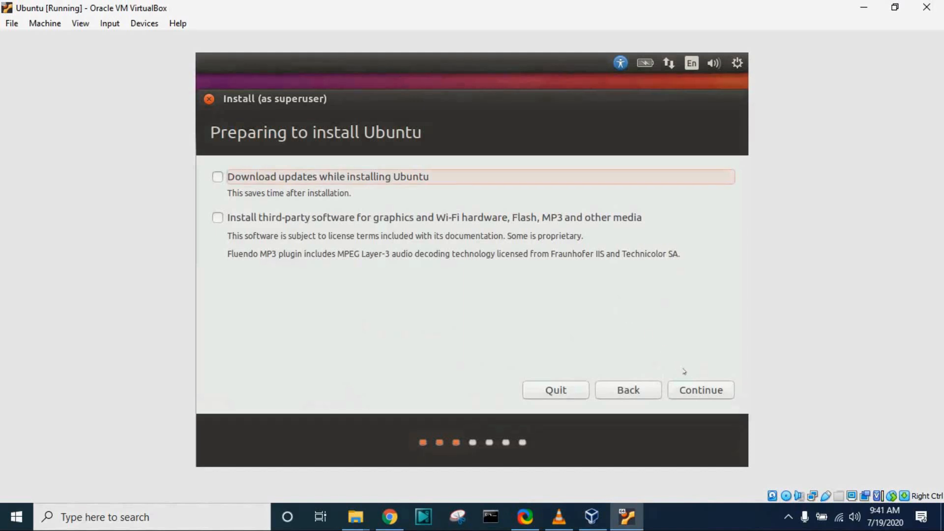
click(694, 387)
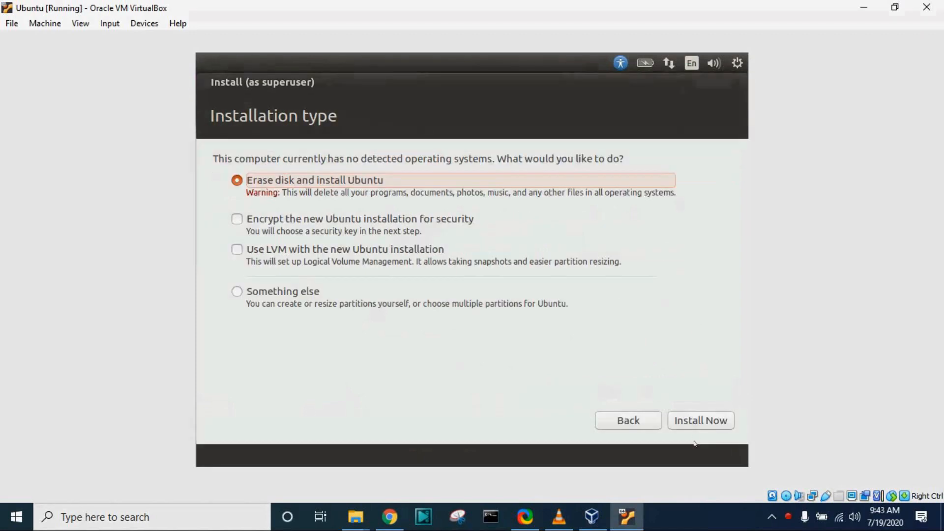
click(701, 421)
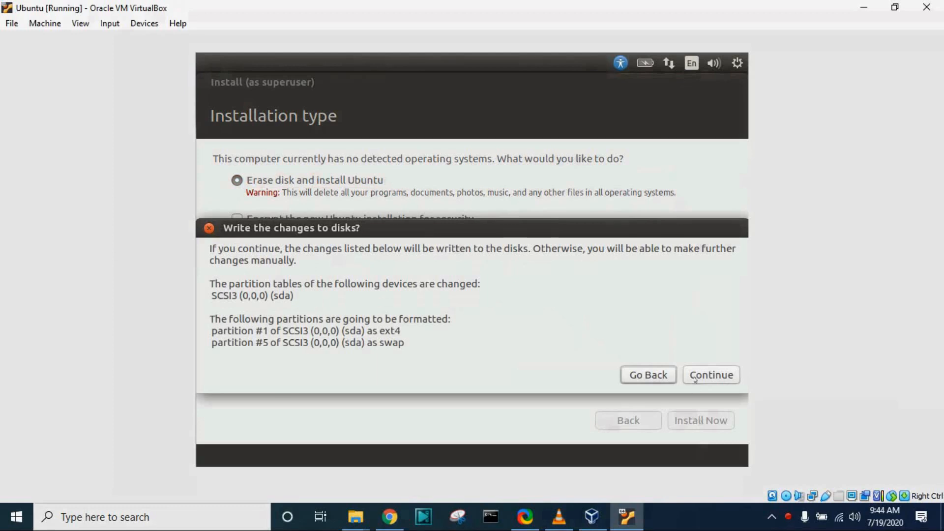
click(693, 377)
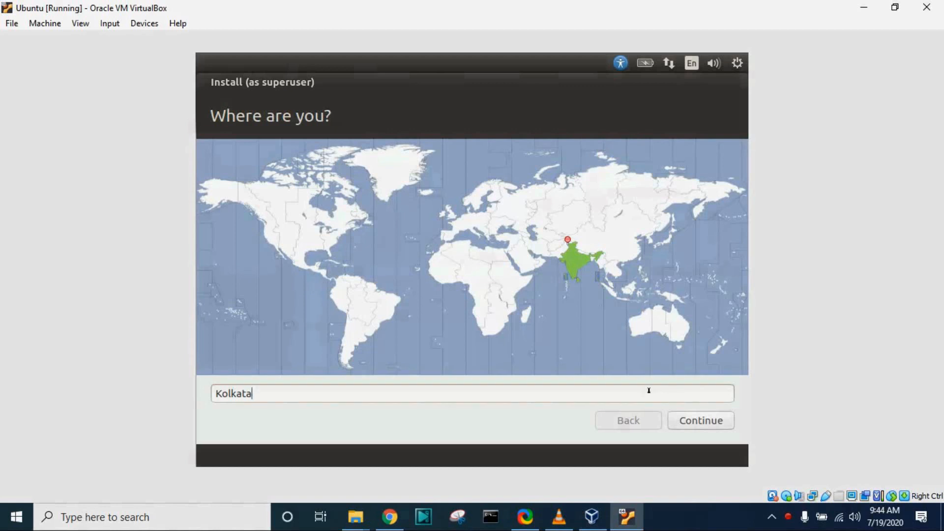
- Set the installation location to Bangalore (Karnataka, India)
key(BackSpace)
key(BackSpace)
key(BackSpace)
key(BackSpace)
key(BackSpace)
key(BackSpace)
key(BackSpace)
text(Banga)
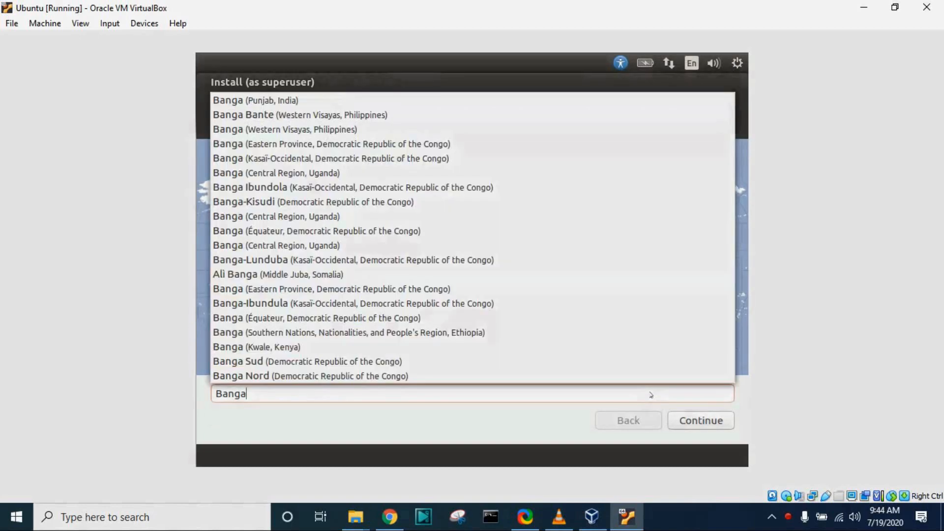
text(lor)
text(e)
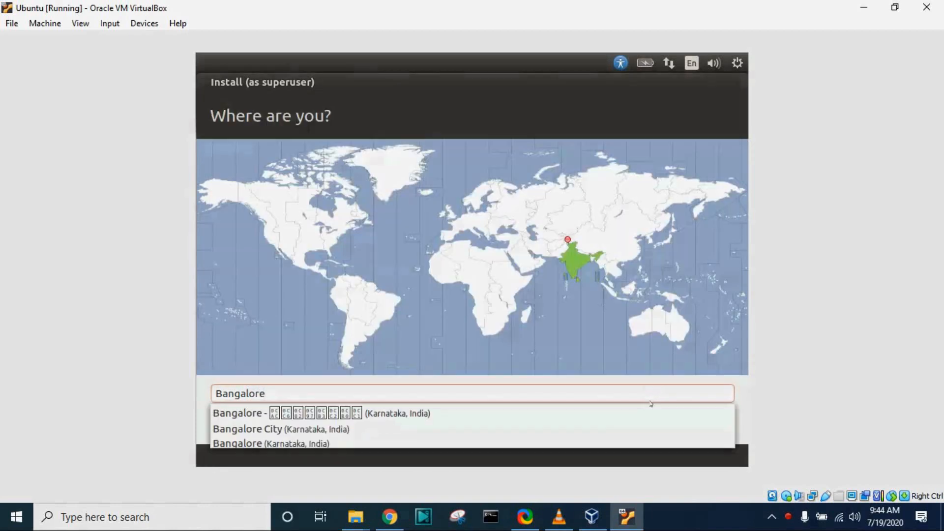
click(649, 442)
click(687, 422)
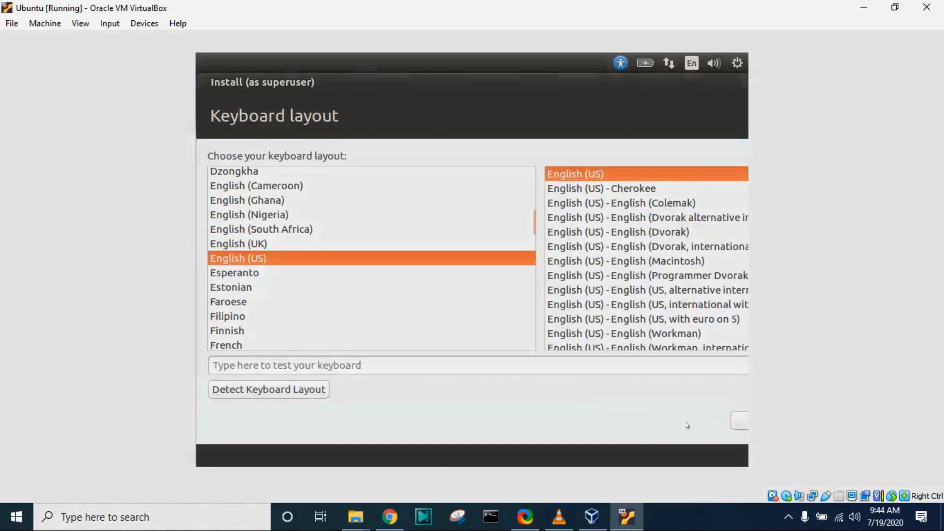
click(732, 415)
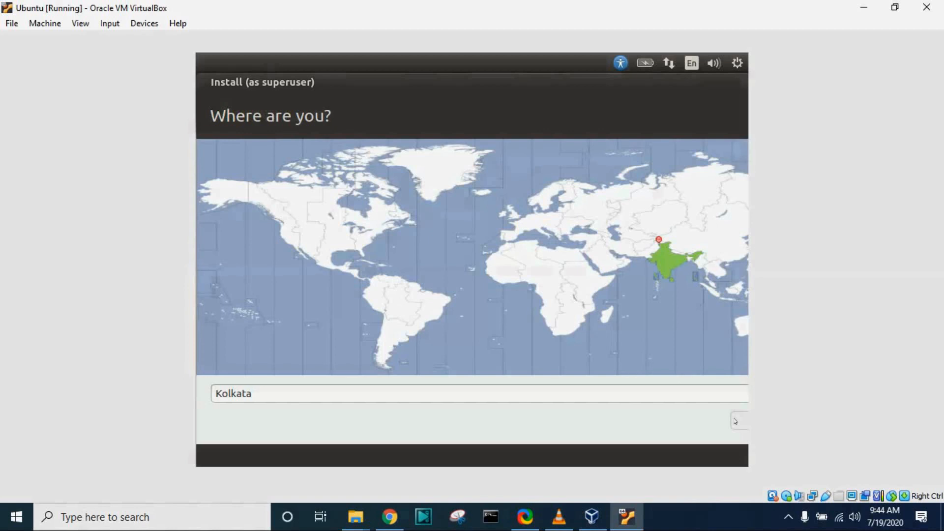
- Move the partly hidden installer window into reach and accept the location and the default English (US) keyboard layout
click(637, 392)
drag(487, 79, 468, 79)
drag(568, 76, 488, 79)
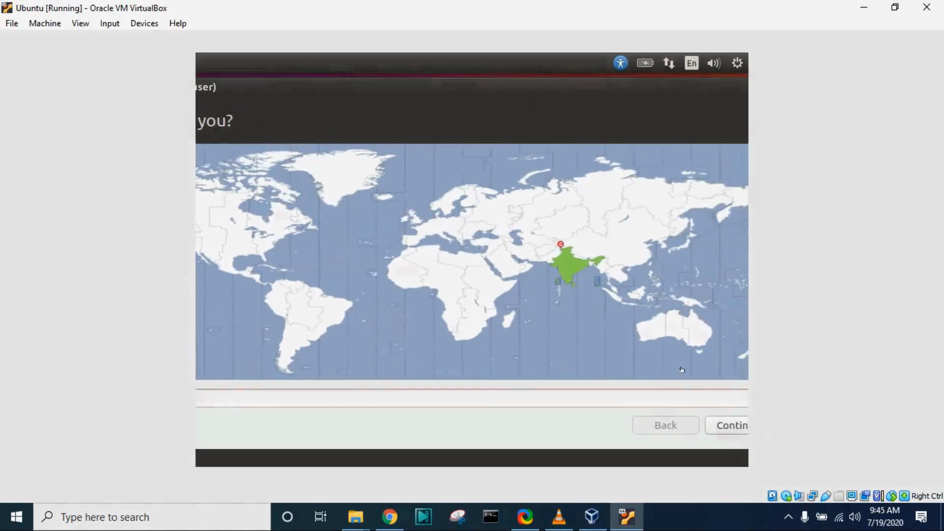
click(713, 421)
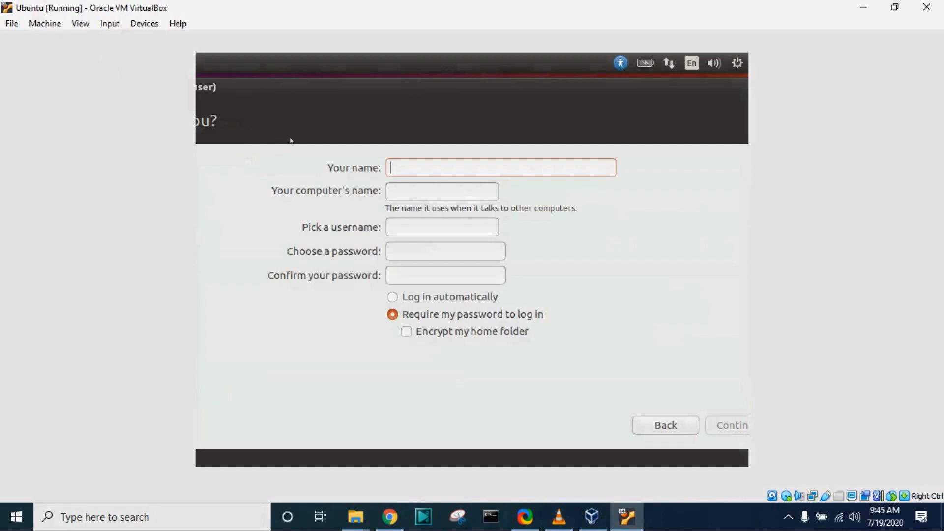
- Create the Ubuntu account with the user's name and a confirmed password, keeping the password required to log in
text(Gaurav)
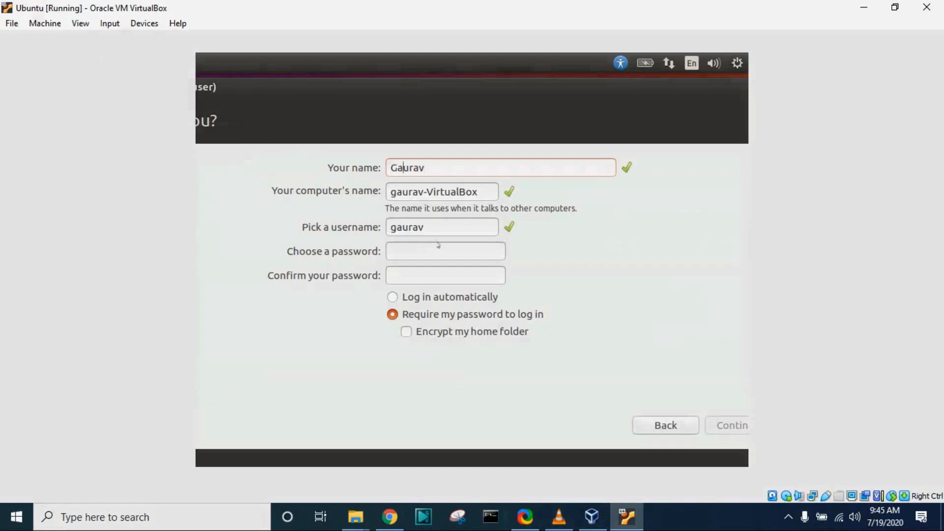
click(437, 242)
text(********)
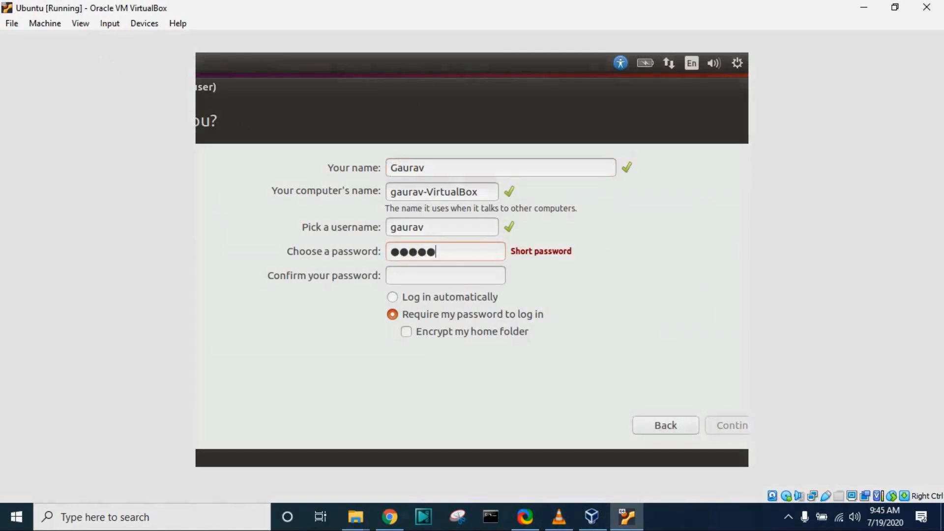
key(Tab)
text(********)
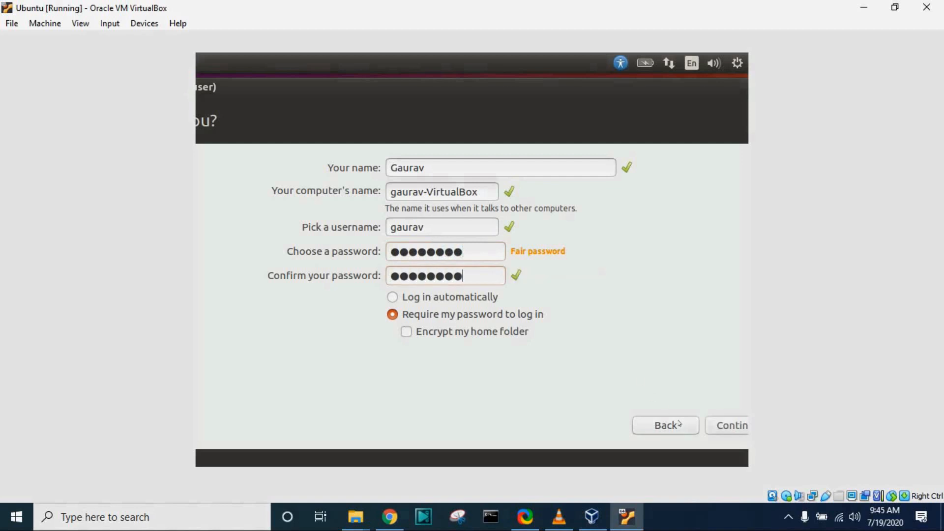
click(716, 420)
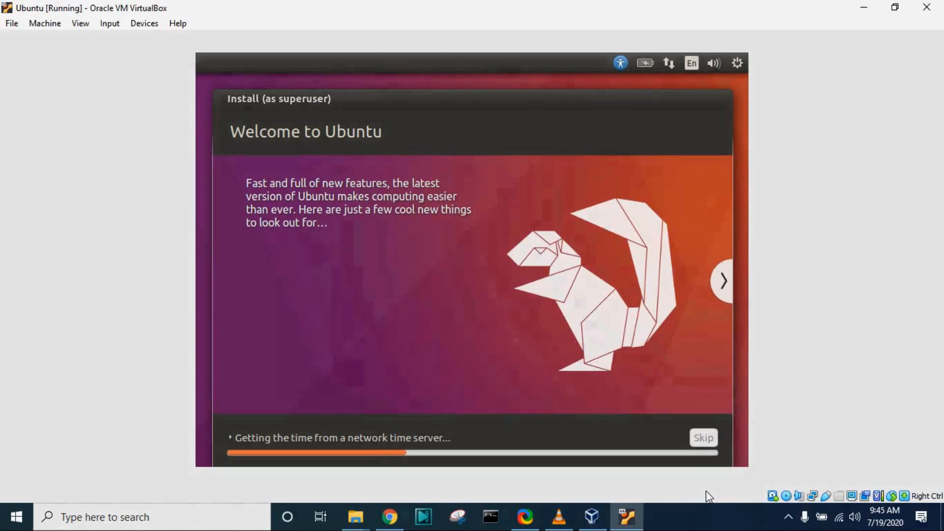
- Skip getting the time from the network time server and restart the virtual machine once the installation is complete
click(704, 434)
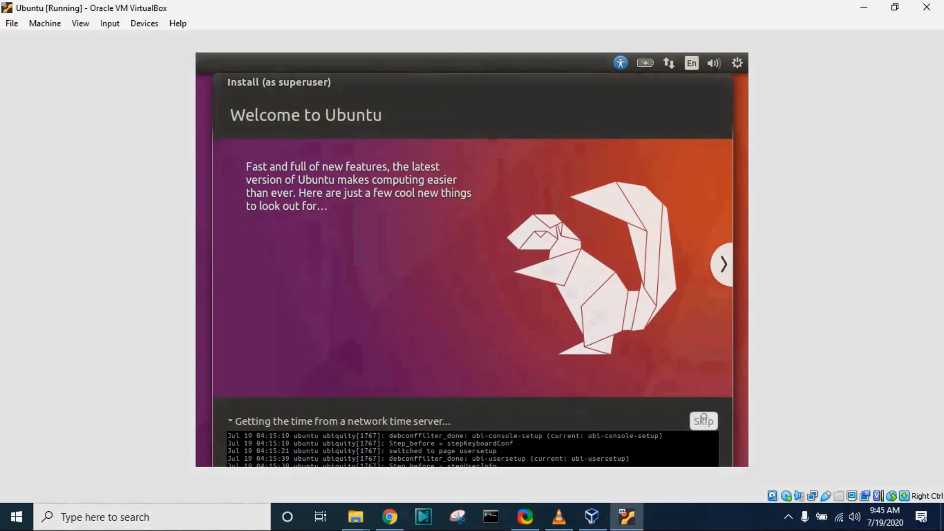
click(704, 419)
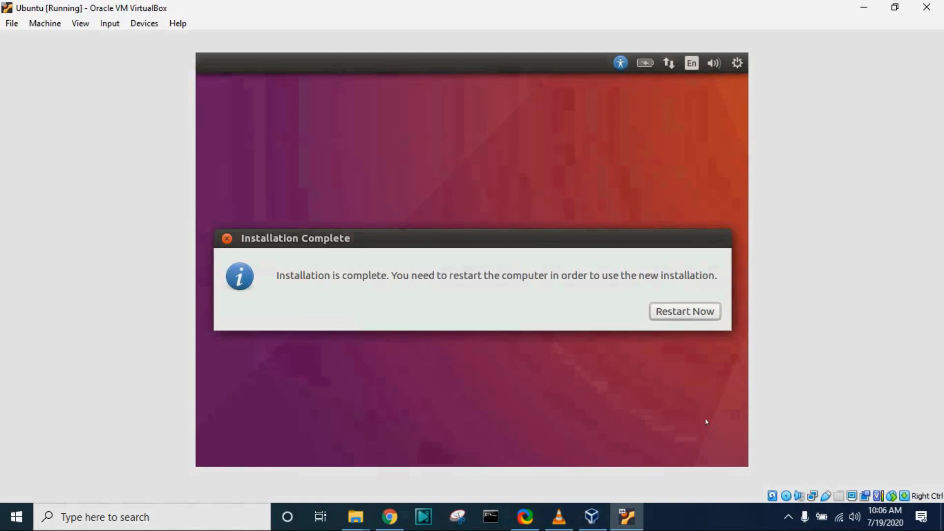
click(689, 312)
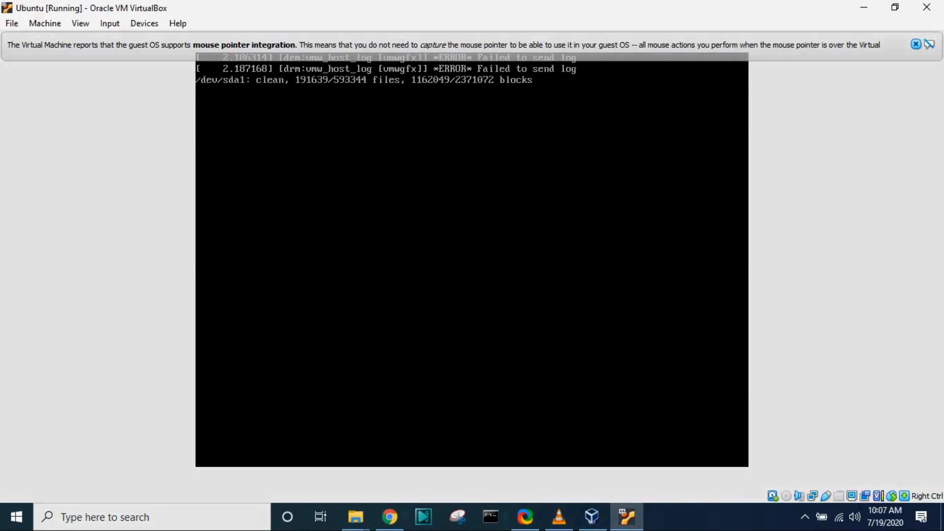
- Dismiss the mouse pointer integration notice and log in to Ubuntu with the account password
click(916, 44)
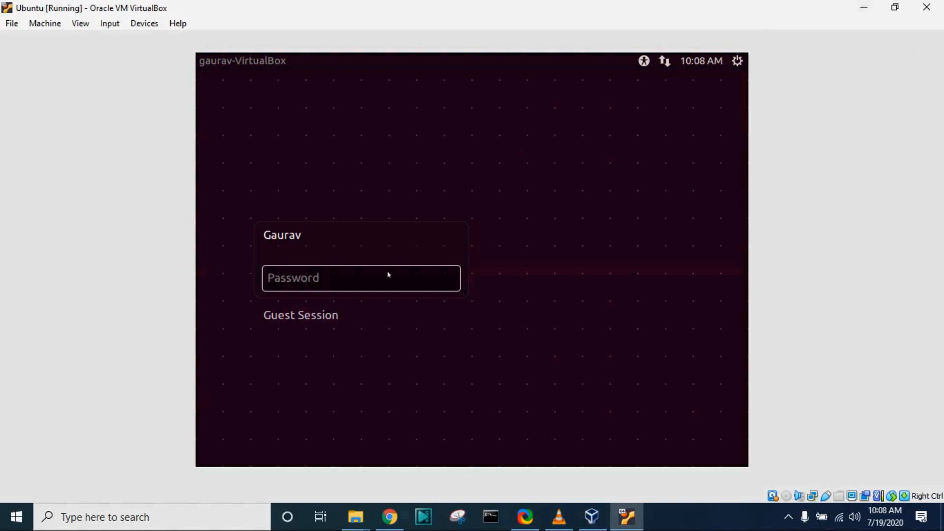
text(********)
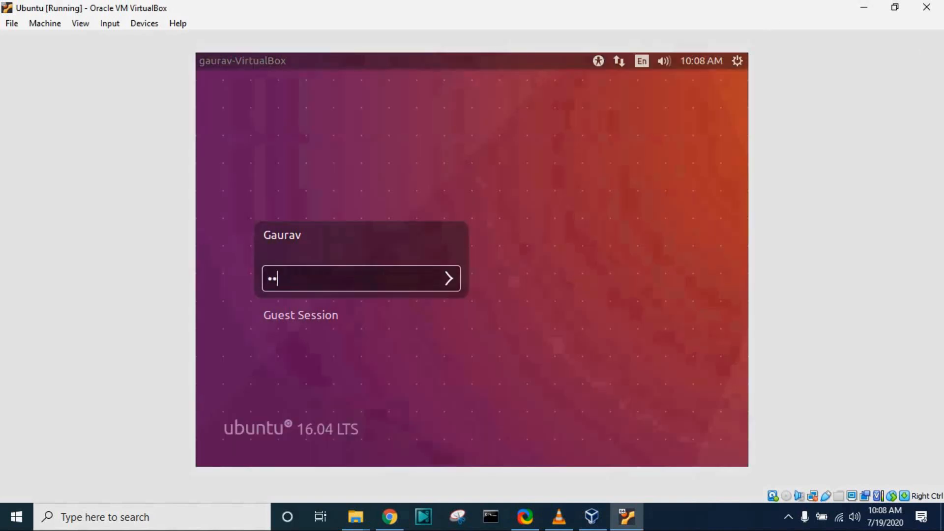
key(Return)
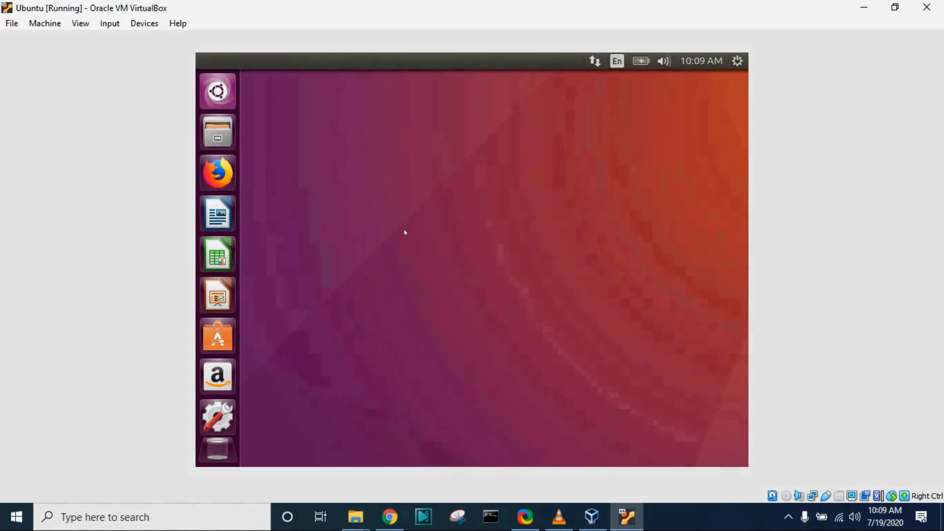
- Open a terminal from the Ubuntu desktop and list the home folder's contents with ls
right_click(405, 232)
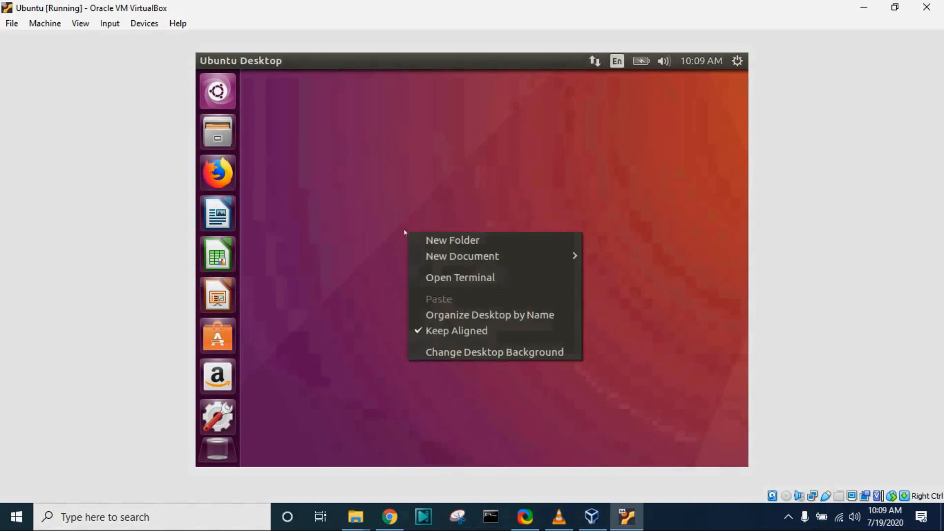
click(444, 281)
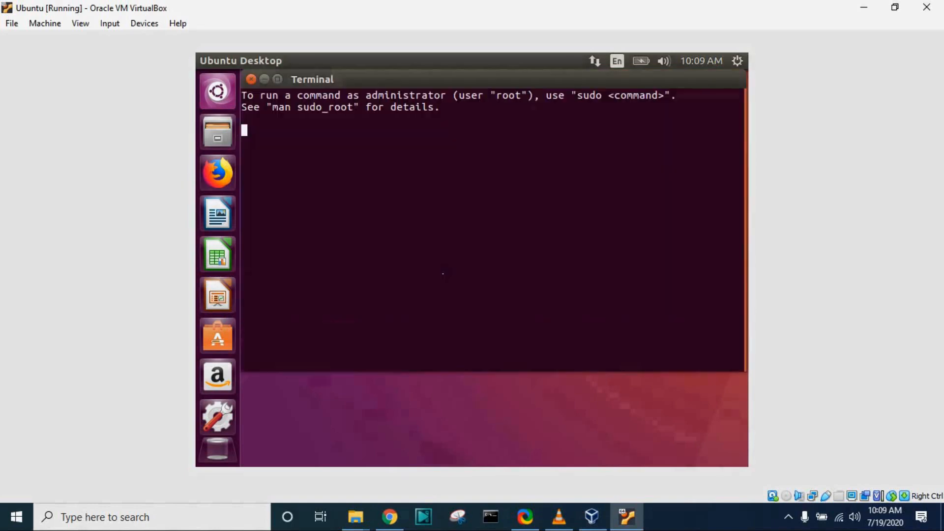
text(dir)
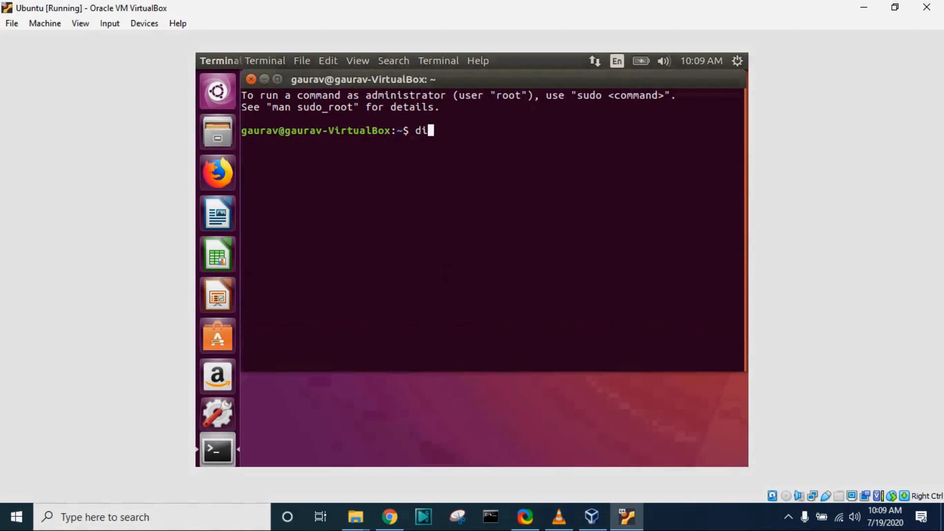
key(BackSpace)
key(BackSpace)
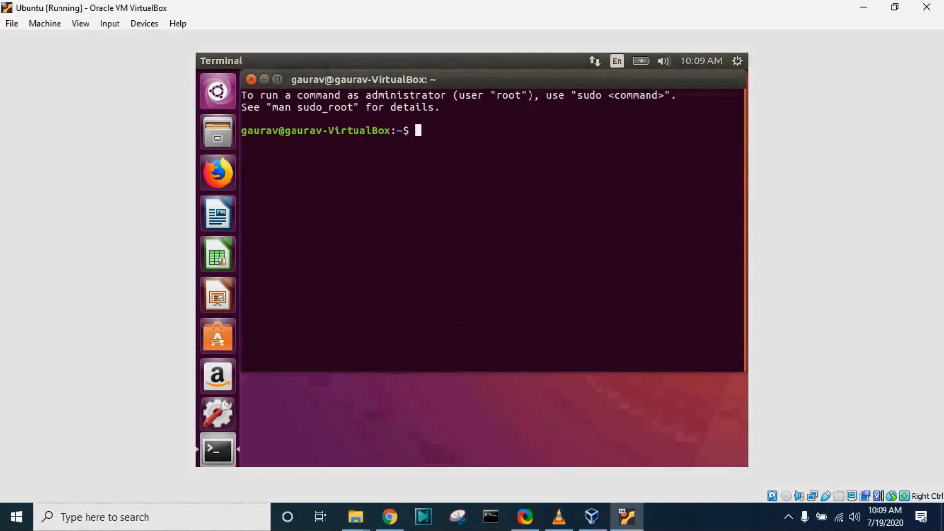
text(ls)
key(Return)
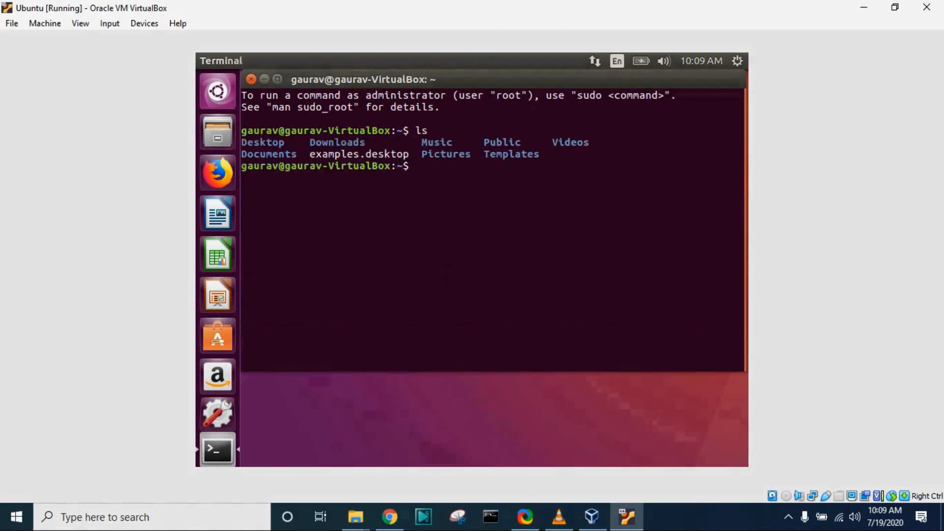